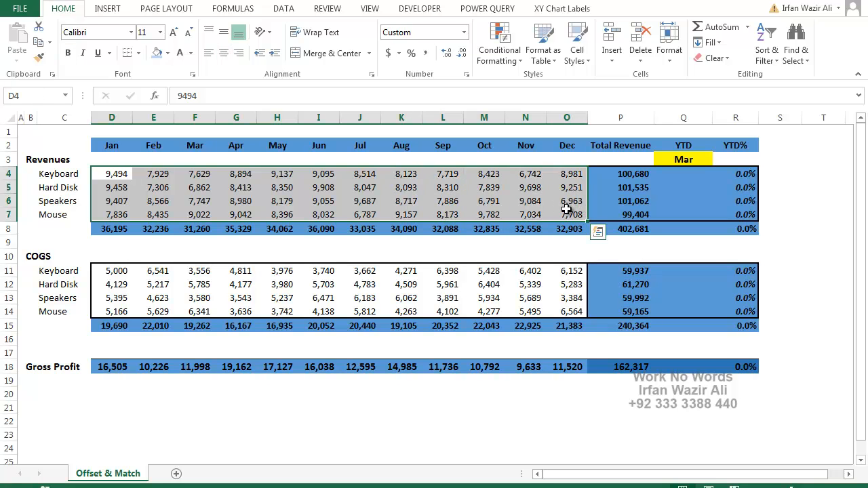
Review the revenue, COGS and gross profit data with their total formulas, plus the YTD and YTD% cells for Keyboard.
drag(623, 173, 623, 215)
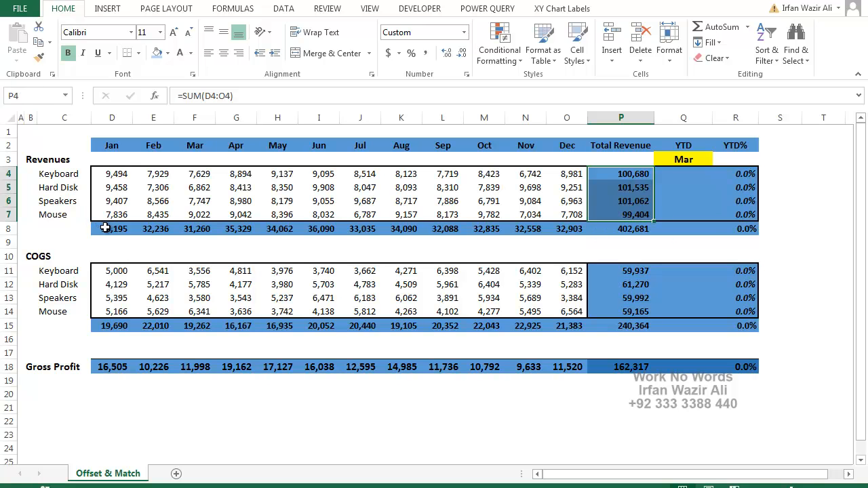
click(110, 228)
drag(136, 229, 559, 228)
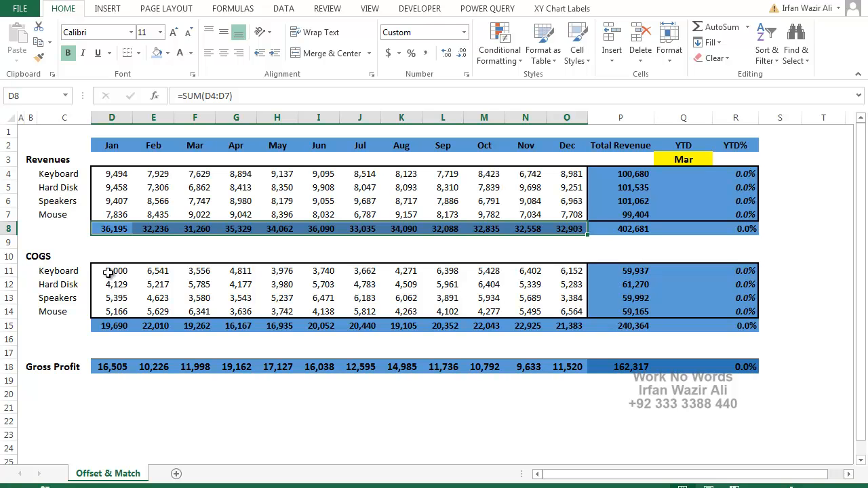
mouse_move(107, 272)
mouse_down()
mouse_move(112, 309)
mouse_move(575, 314)
mouse_up()
drag(632, 272, 632, 311)
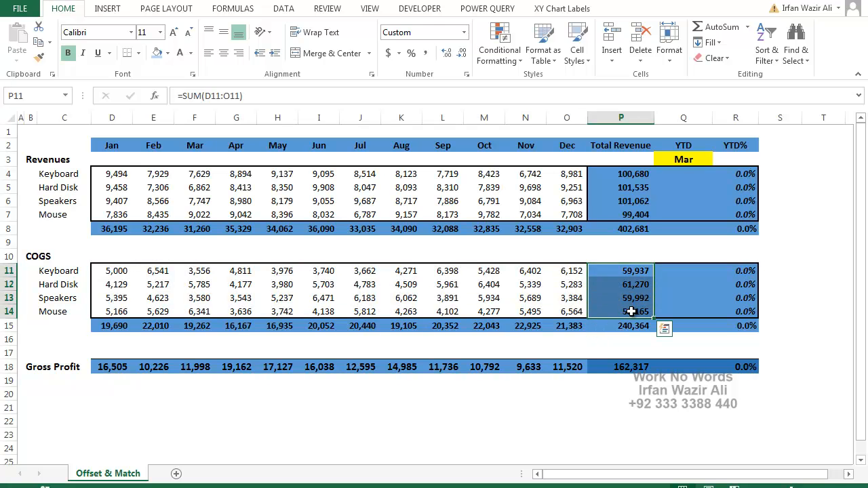
drag(108, 326, 557, 328)
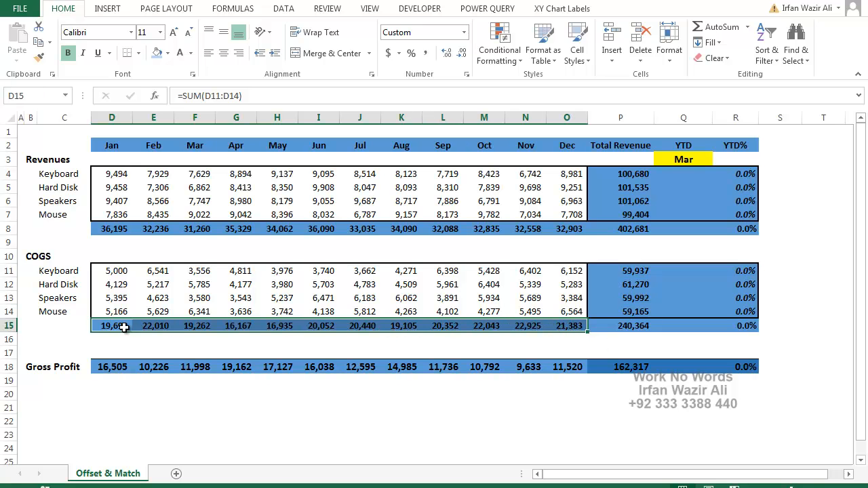
click(120, 366)
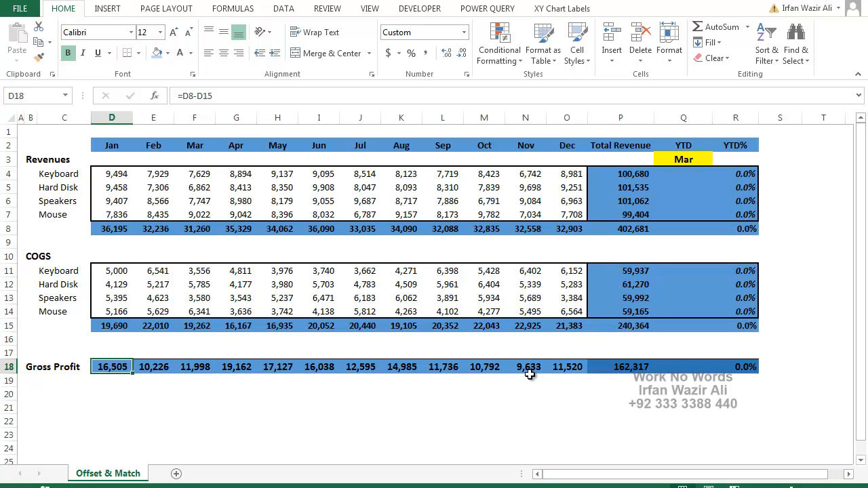
drag(627, 175, 629, 362)
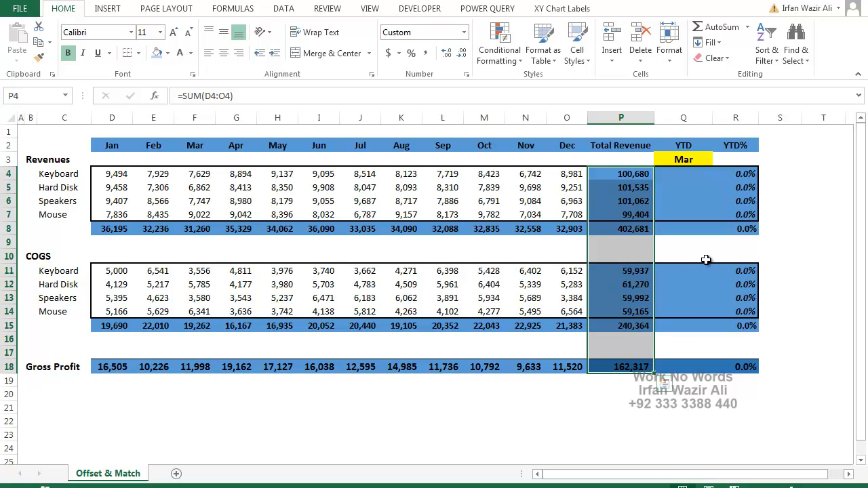
click(699, 173)
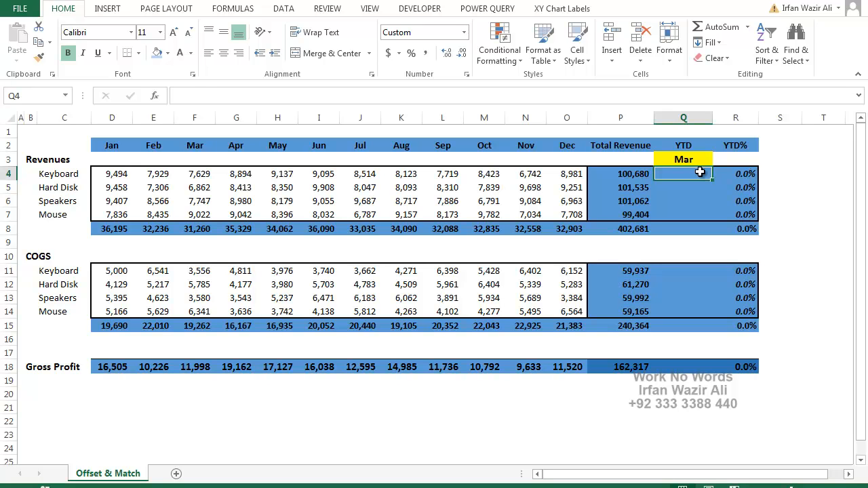
click(745, 174)
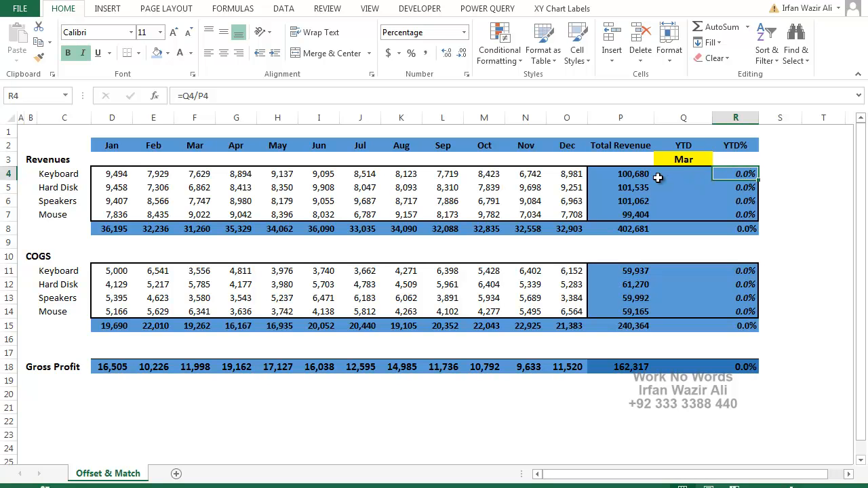
Set the YTD month in Q3 to Jan.
click(704, 162)
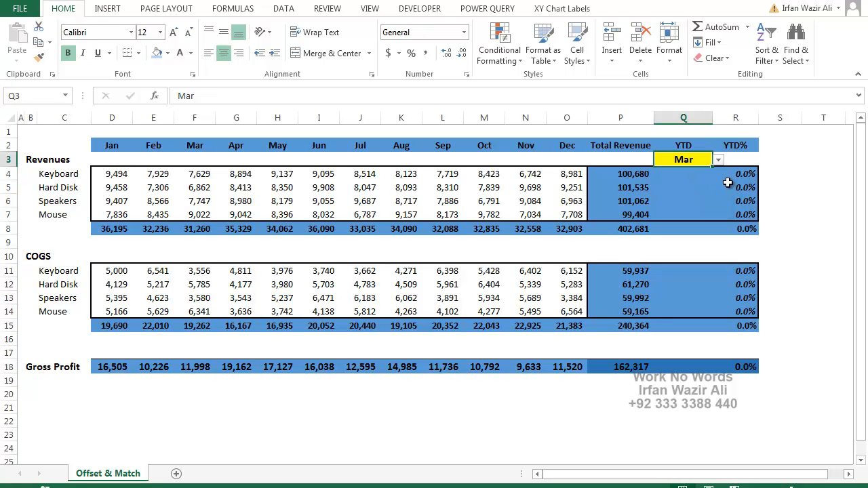
click(719, 160)
drag(720, 196, 721, 180)
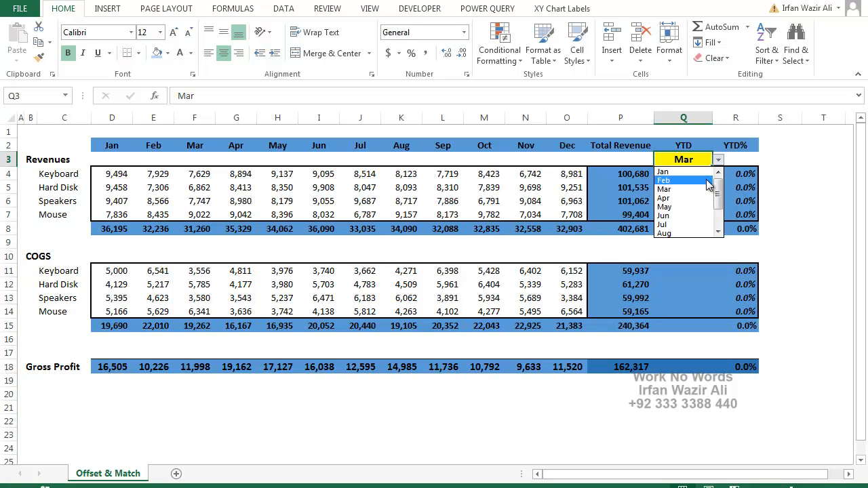
click(706, 172)
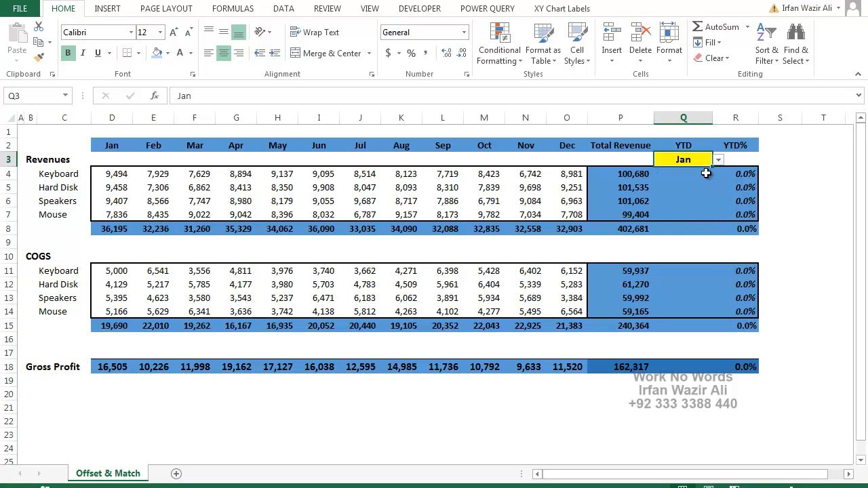
Enter the formula =OFFSET(C4,0,1,1,1) in Q4 for the Keyboard revenue's YTD value.
click(706, 173)
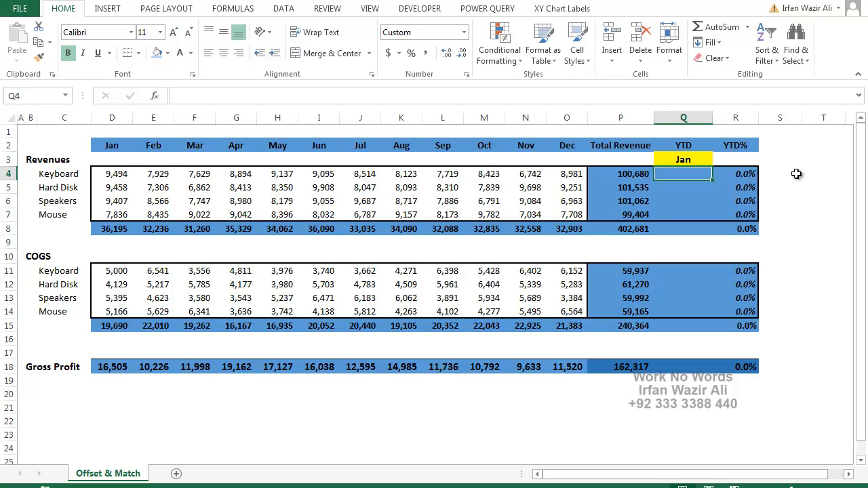
text(=off)
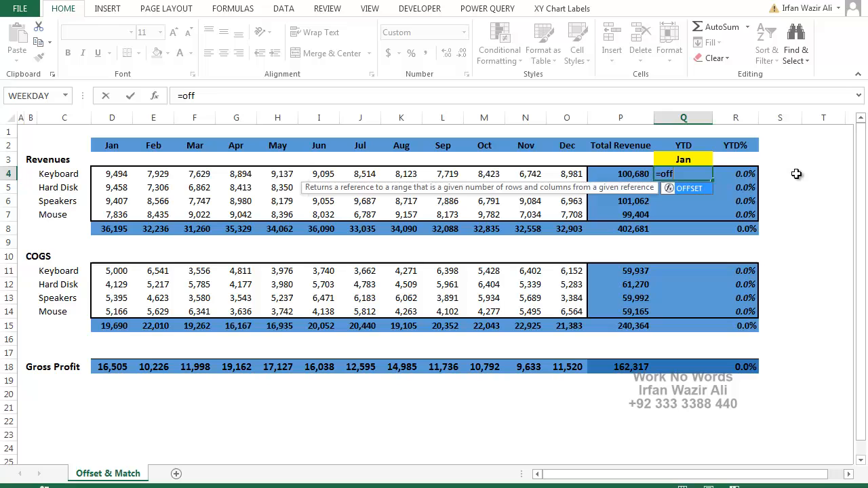
key(Tab)
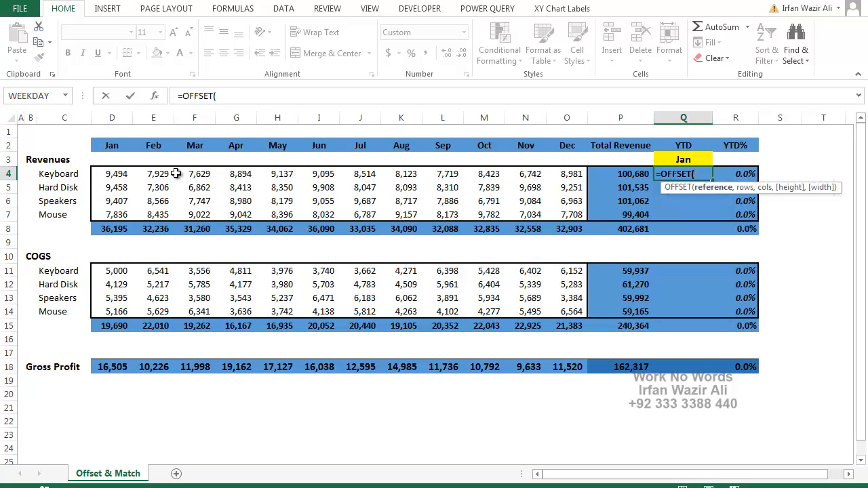
click(66, 175)
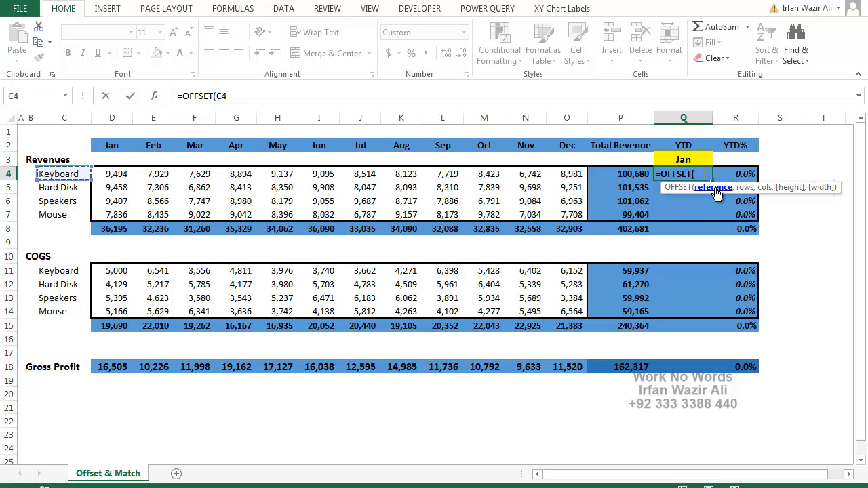
text(,)
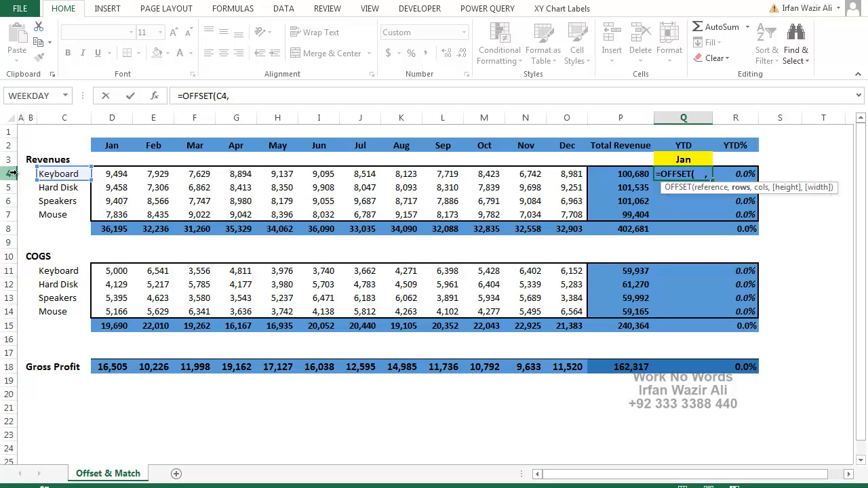
text(0,)
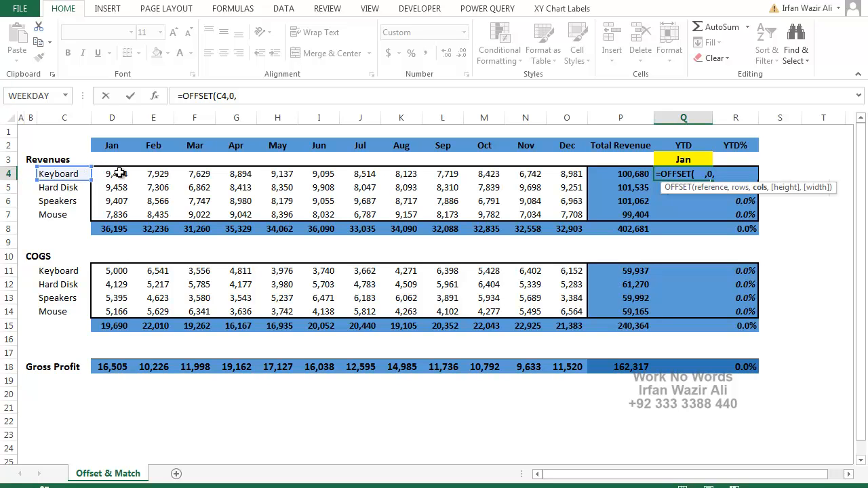
text(1,)
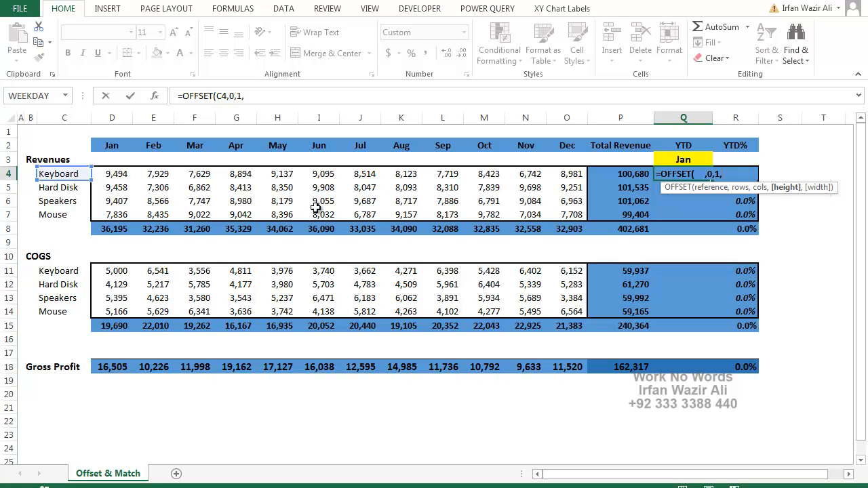
text(1,1)
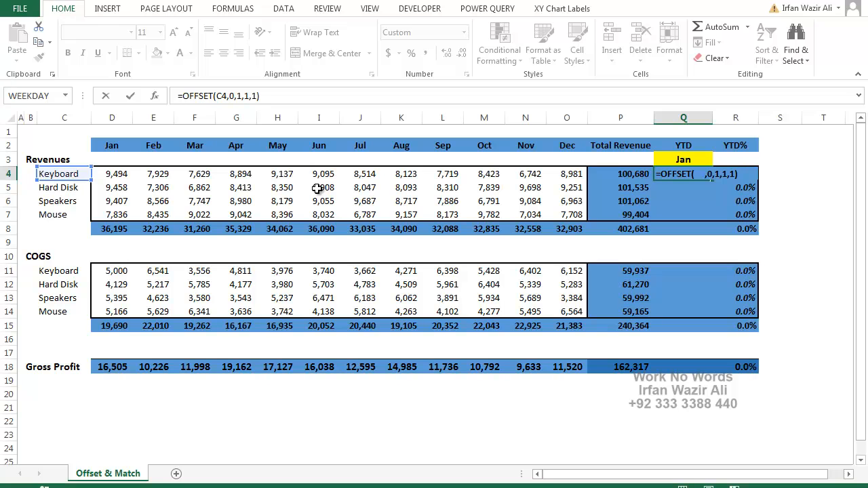
key(Return)
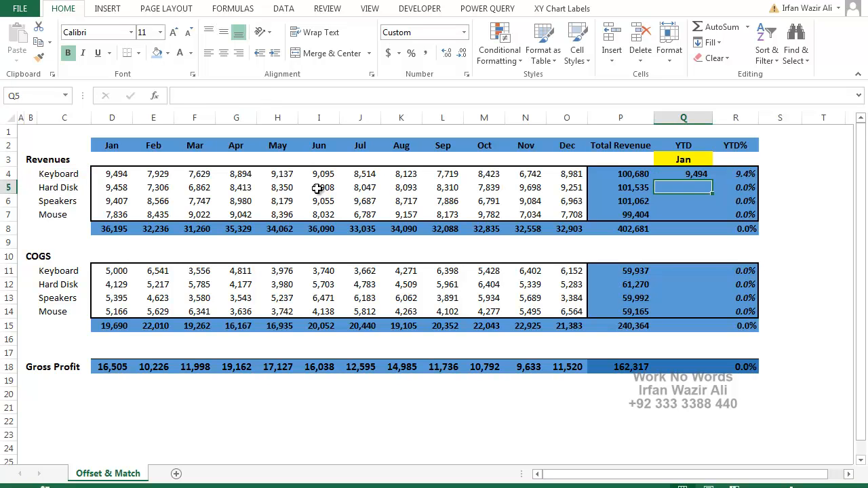
Inspect the rows and width arguments of the OFFSET formula in Q4.
key(Up)
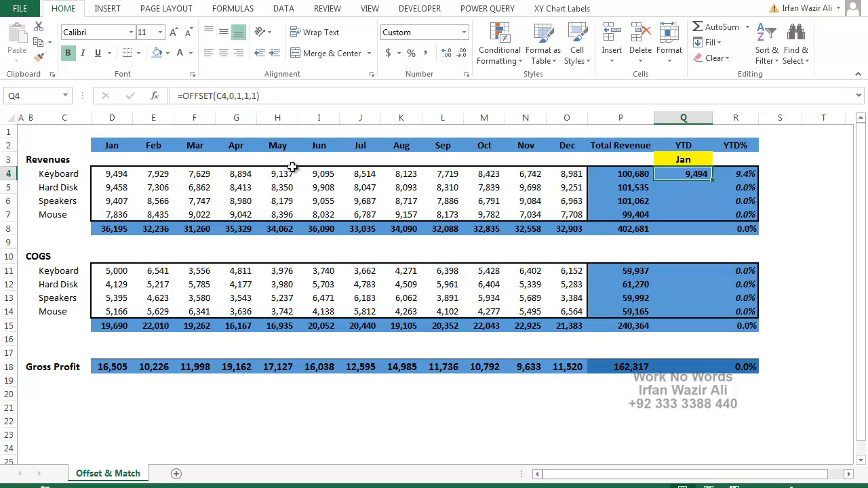
double_click(707, 173)
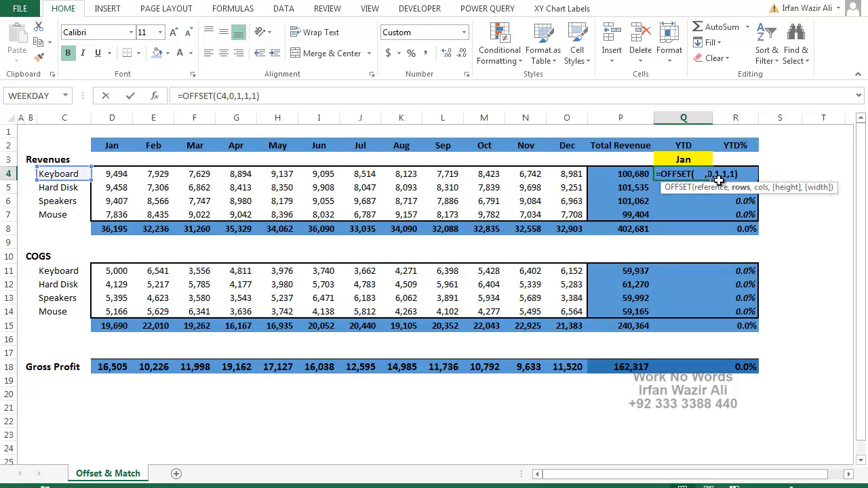
click(737, 174)
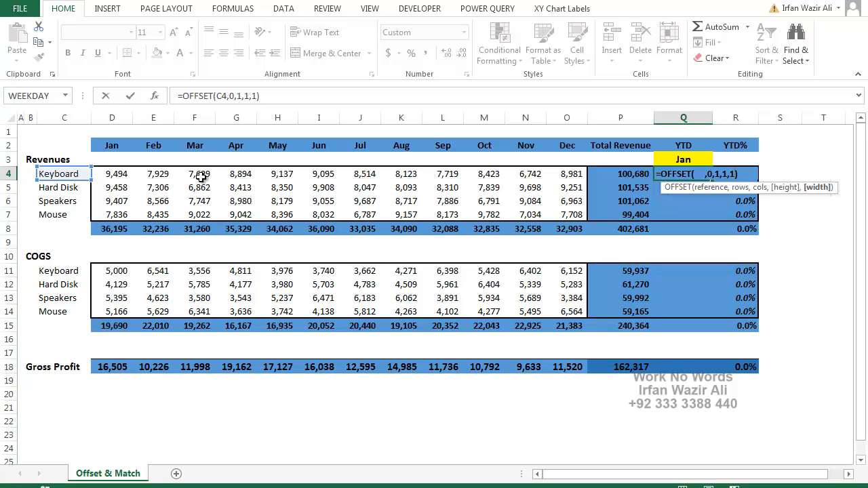
key(ctrl+Return)
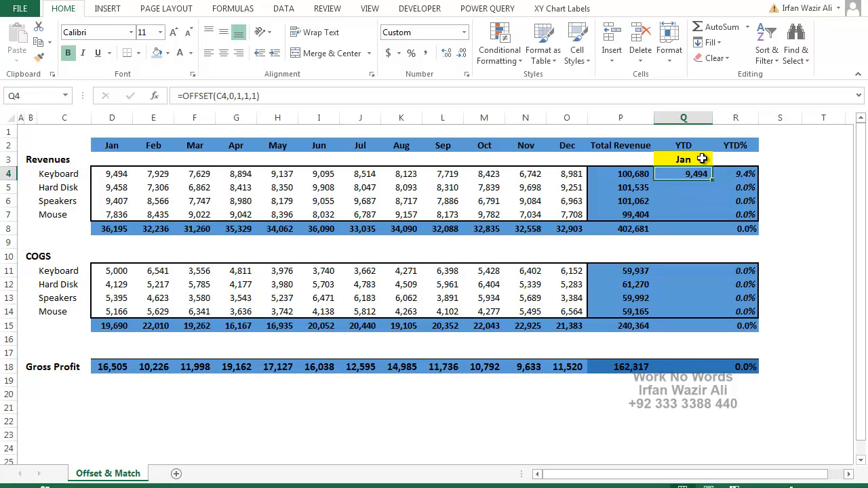
Test the Q4 formula by changing the YTD month in Q3 to Feb and finally to Apr.
click(702, 159)
click(718, 159)
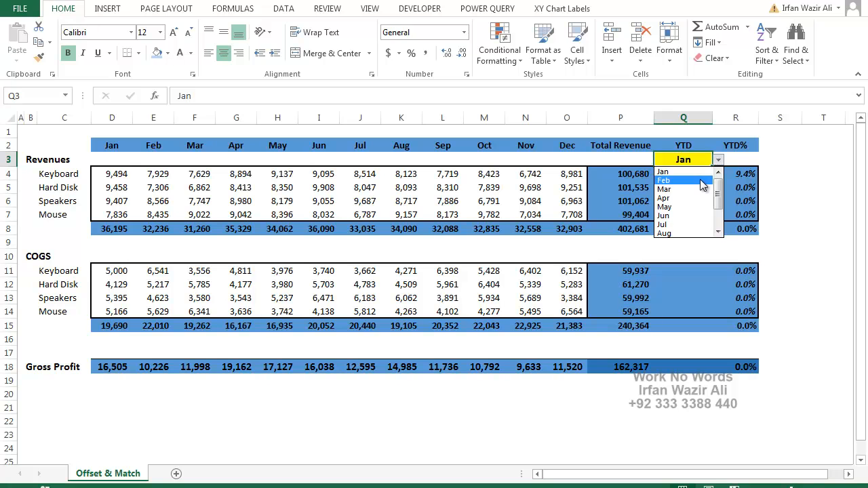
click(701, 182)
click(718, 159)
click(707, 180)
click(718, 160)
click(706, 189)
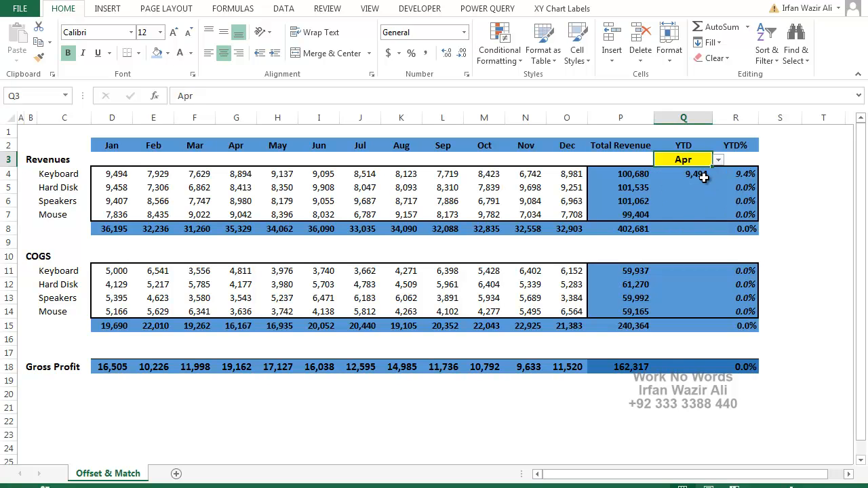
Try a width argument of 2 in Q4's OFFSET formula.
double_click(698, 174)
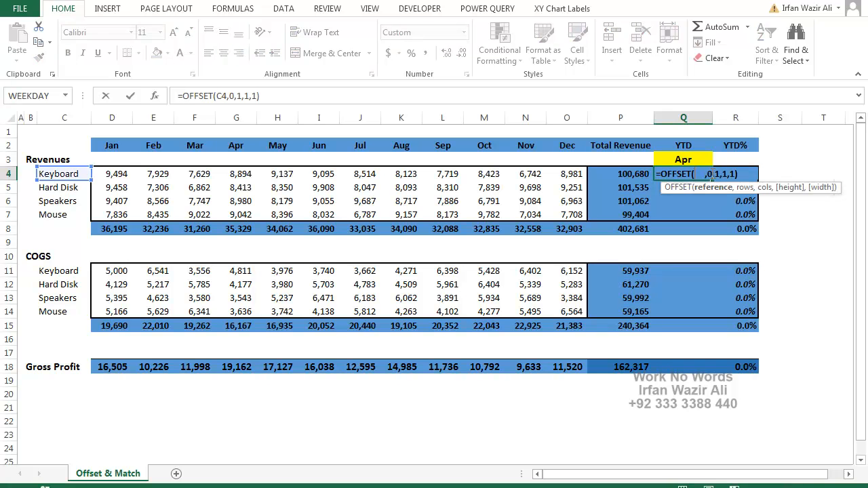
click(733, 174)
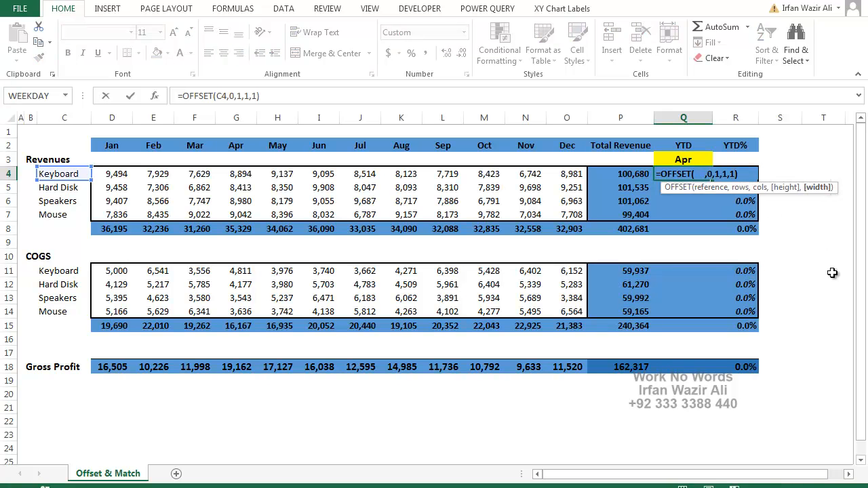
key(BackSpace)
text(2)
key(Return)
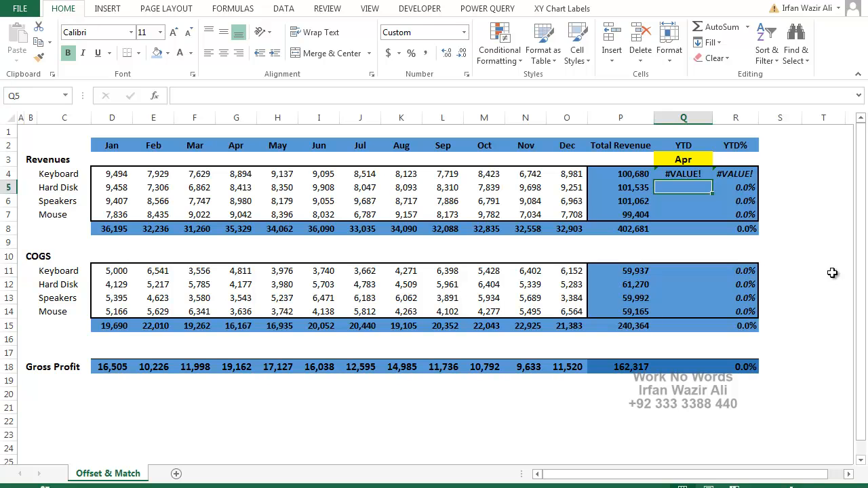
Replace the width argument of Q4's OFFSET formula with MATCH($Q$3,$D$2:$O$2,0).
double_click(692, 174)
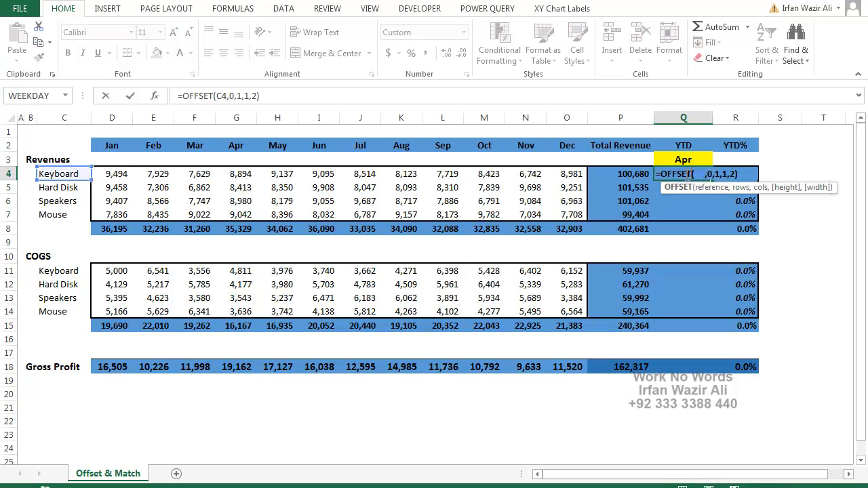
click(736, 174)
key(BackSpace)
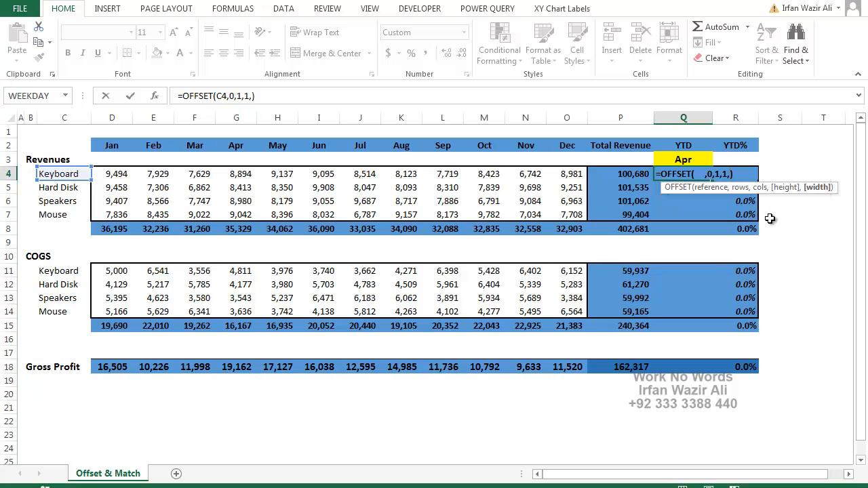
text(match()
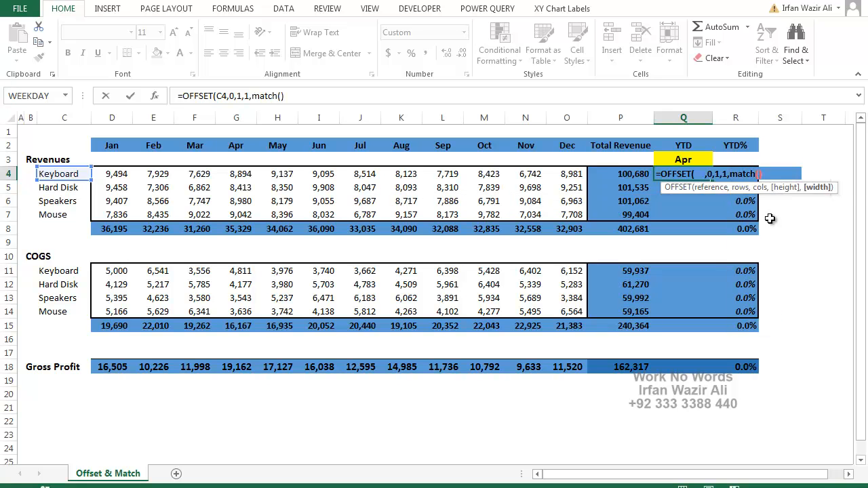
key(Up)
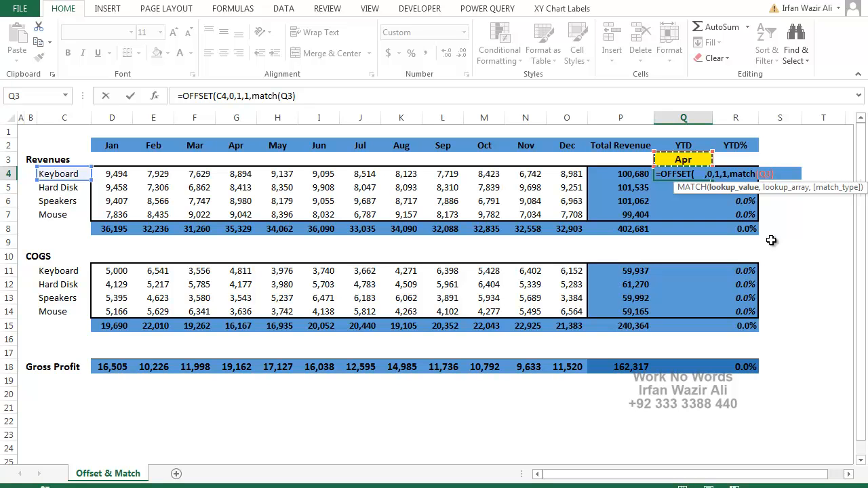
key(F4)
text(,)
drag(110, 146, 564, 143)
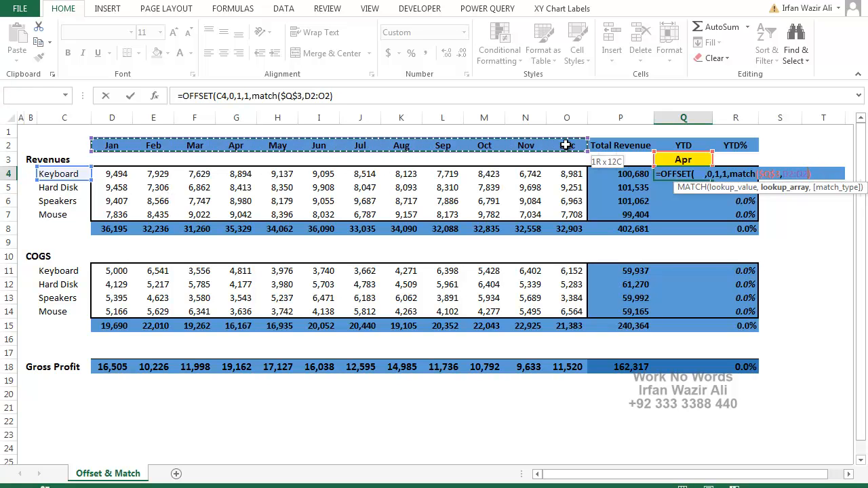
key(F4)
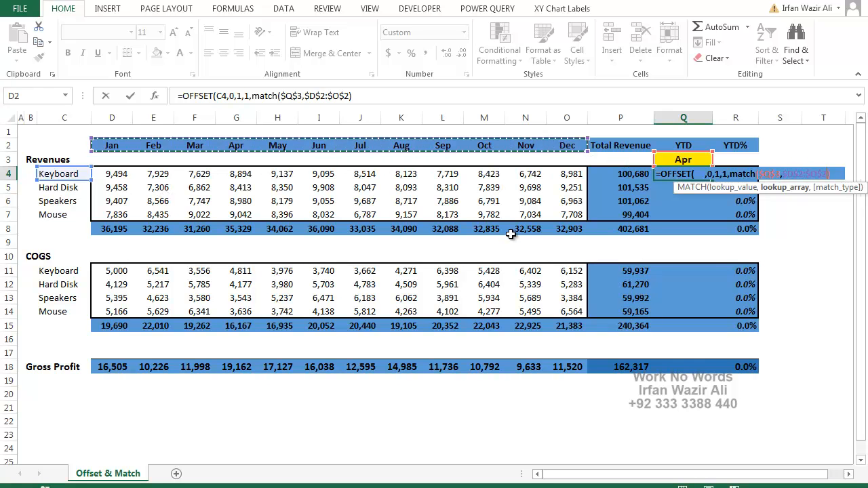
text(,)
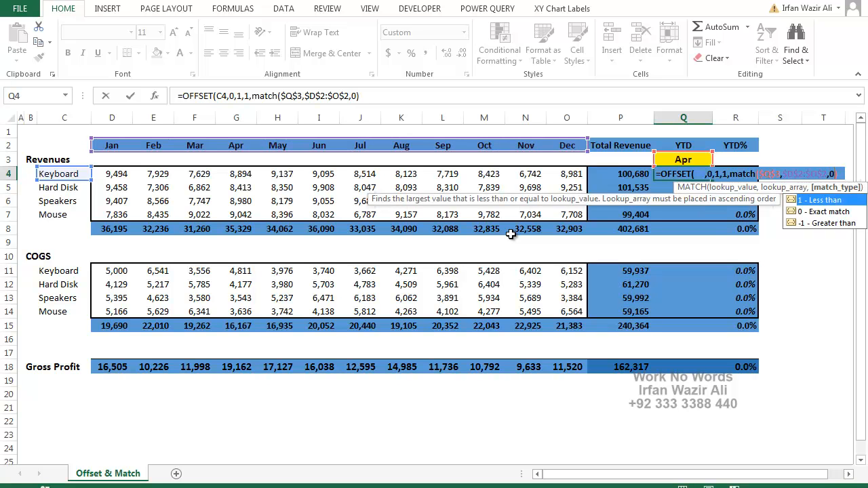
text(0)))
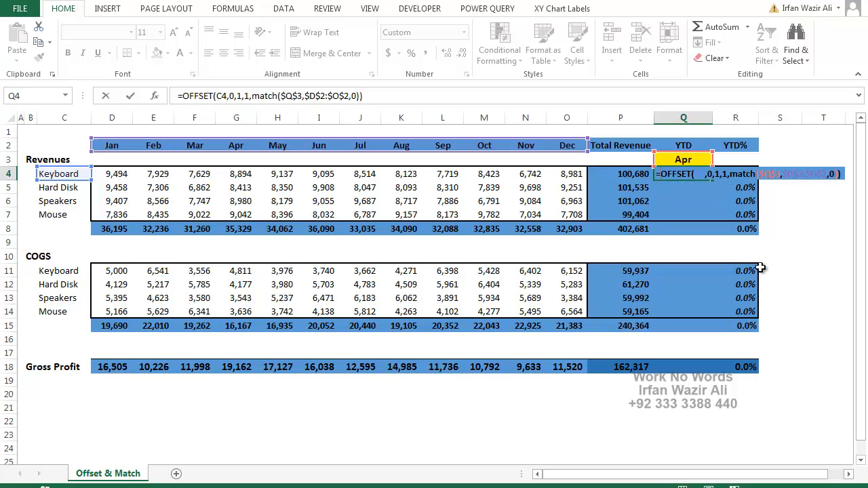
Wrap the OFFSET formula in Q4 in SUM, giving =SUM(OFFSET(C4,0,1,1,MATCH($Q$3,$D$2:$O$2,0))).
text(sum()
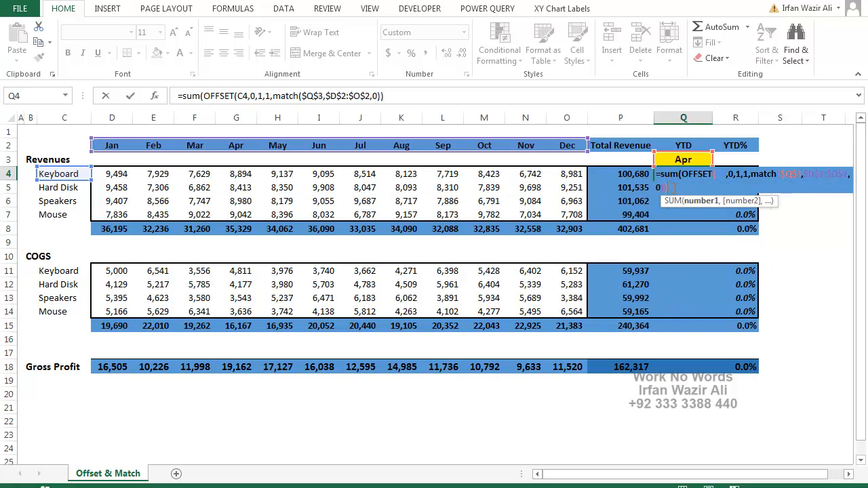
text())
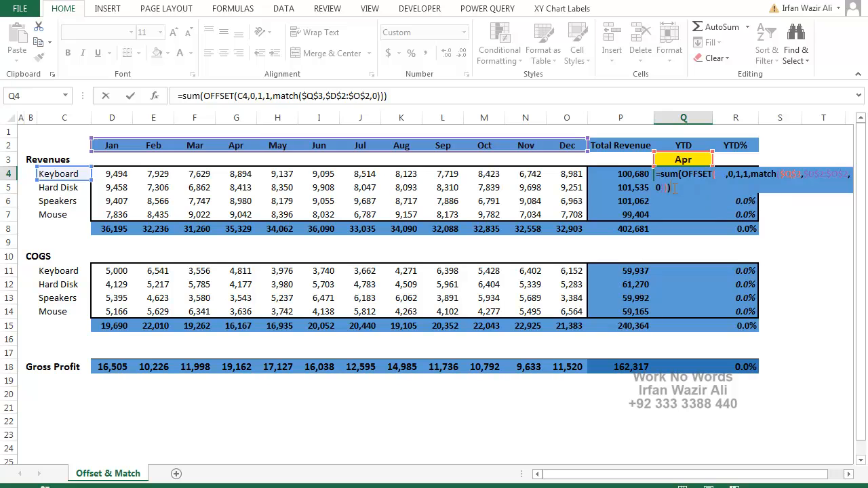
key(Return)
key(Up)
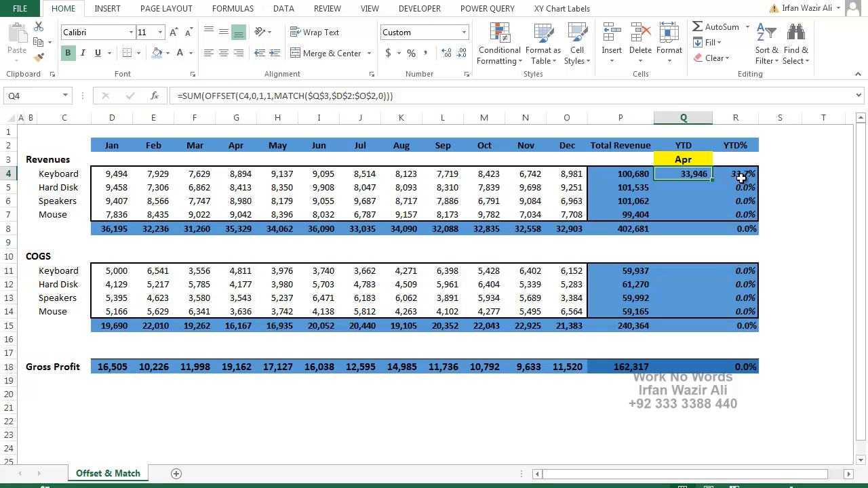
Check the Keyboard revenue for Jan to Apr against its YTD value in Q4 and YTD% in R4.
drag(112, 173, 244, 175)
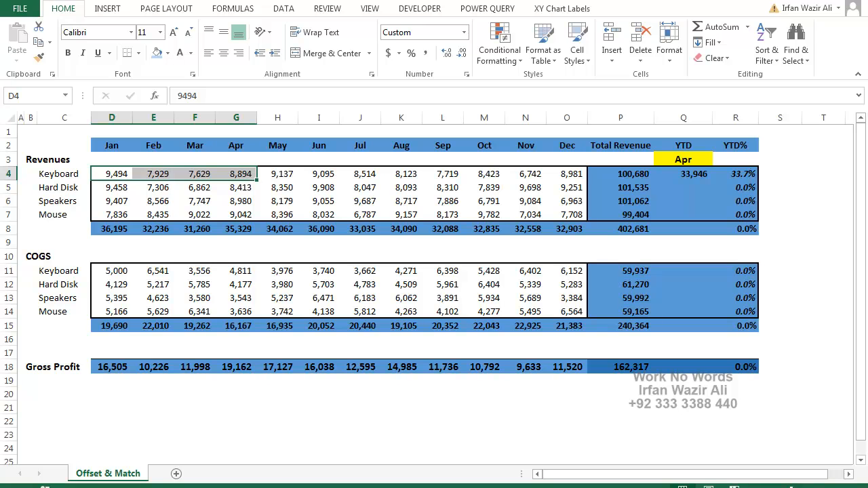
click(702, 176)
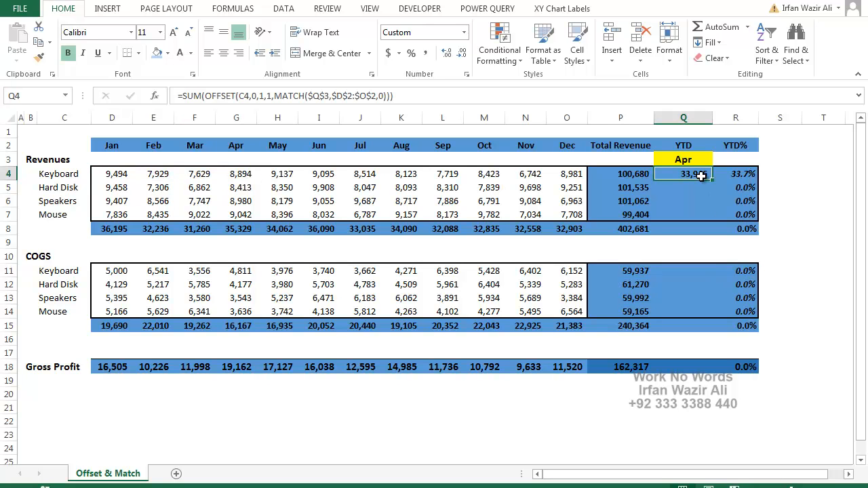
click(746, 174)
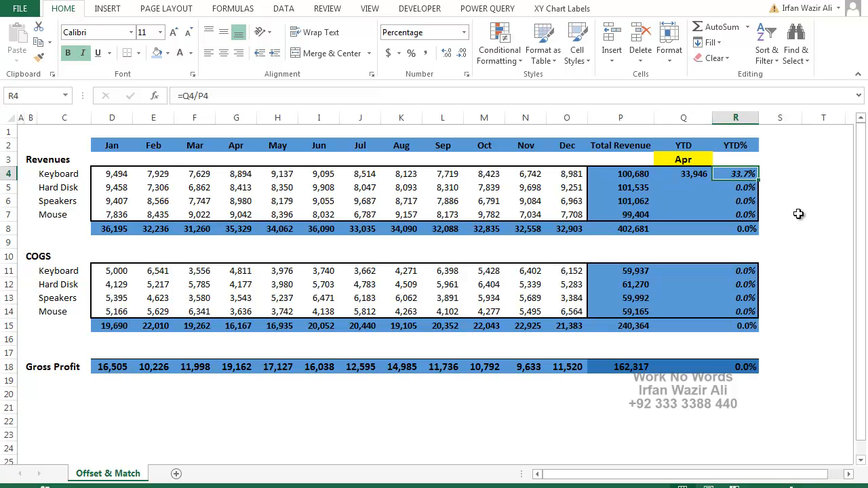
Test the Keyboard YTD formula by changing the month in Q3 to Mar, Jun, Sep and finally Dec.
click(699, 161)
click(719, 162)
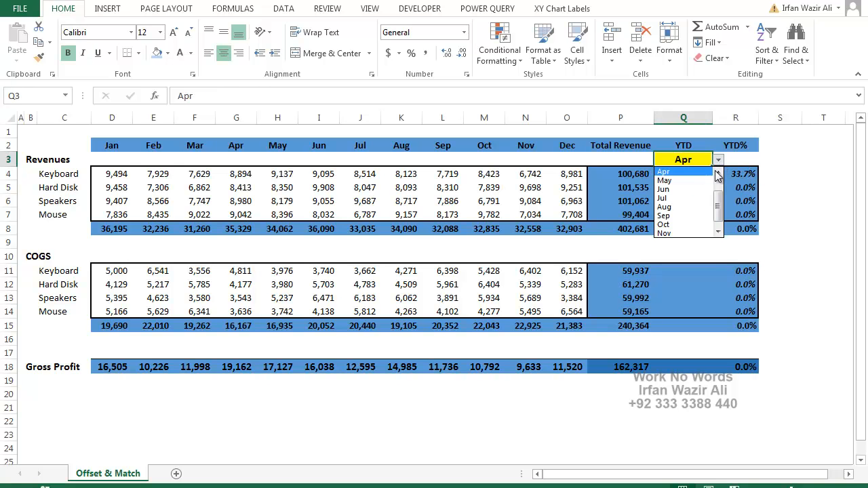
click(717, 172)
click(692, 171)
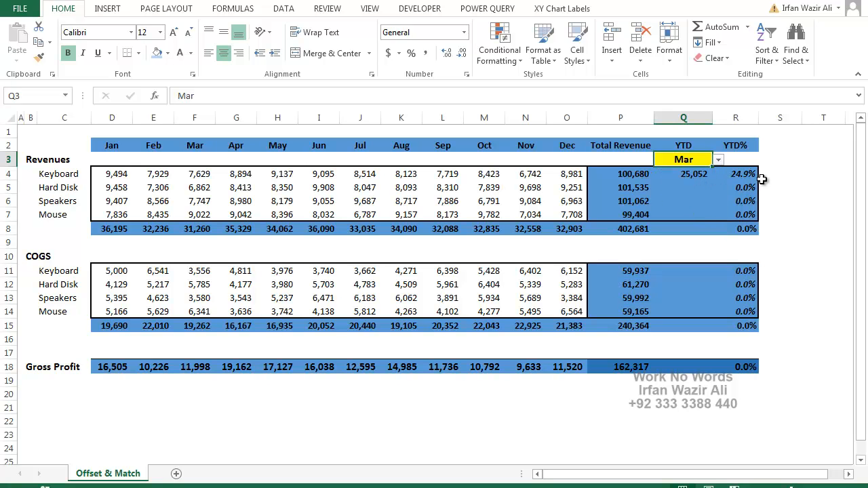
click(718, 159)
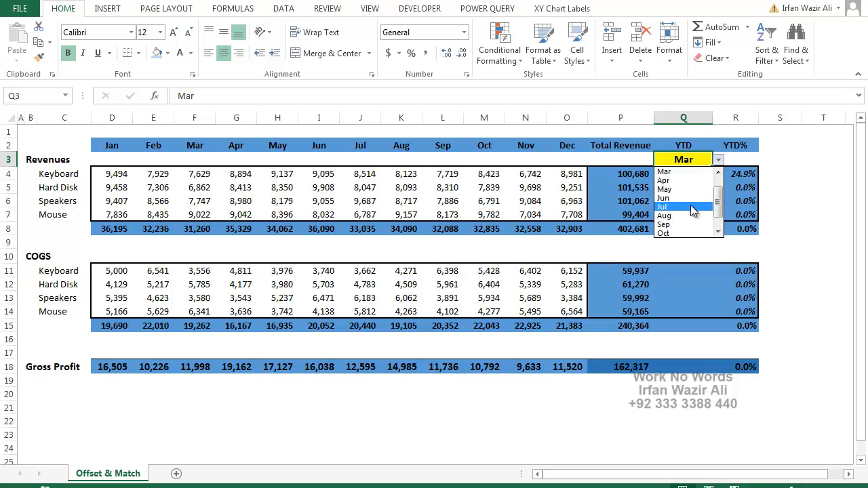
click(690, 200)
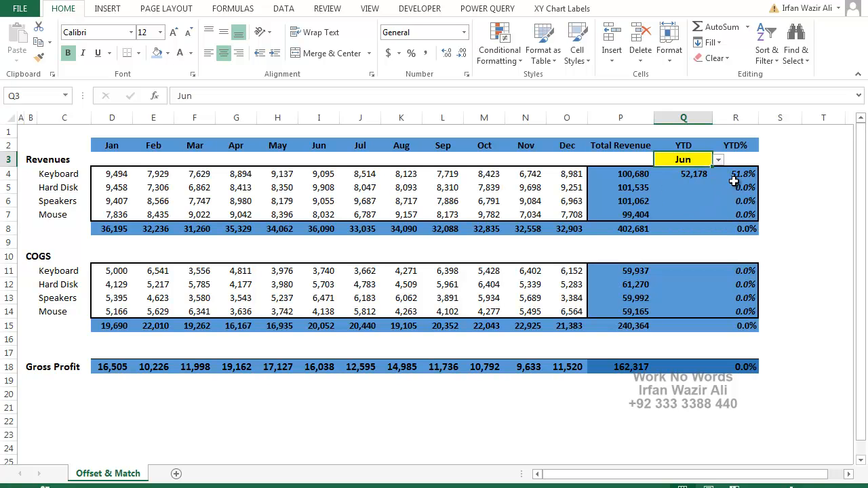
click(718, 160)
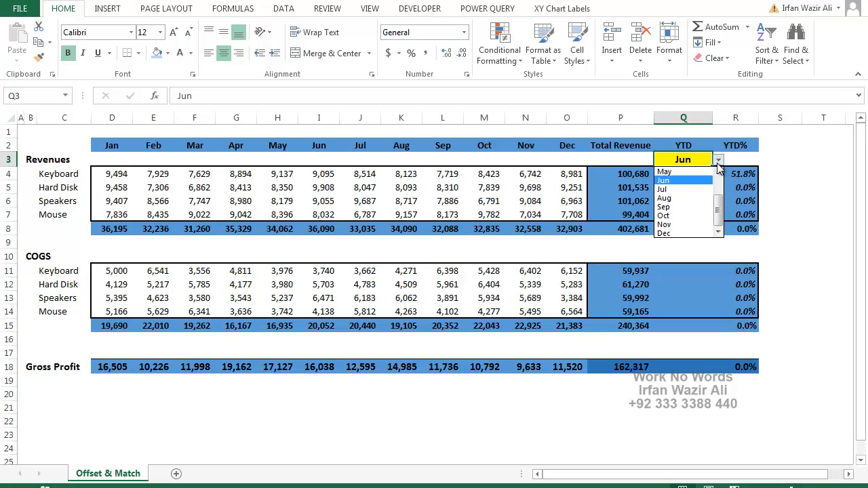
click(696, 206)
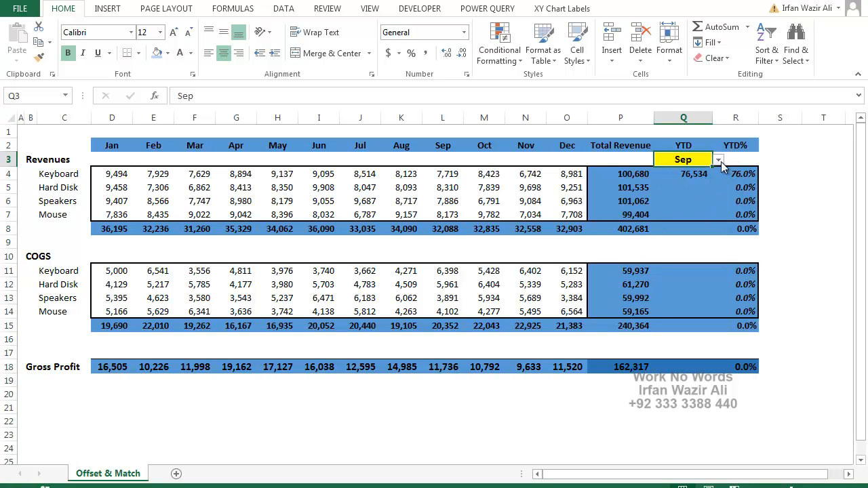
click(719, 160)
click(702, 234)
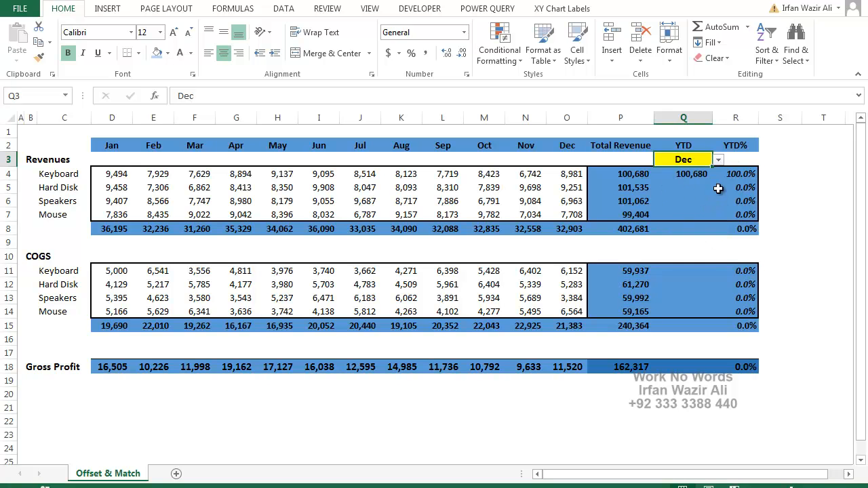
Compare the Keyboard YTD value in Q4 with its total revenue in P4.
click(686, 176)
click(648, 179)
click(678, 178)
click(648, 179)
Fill the YTD formula from Q4 down to Q8 and copy it into the COGS YTD cells Q11:Q15.
click(678, 177)
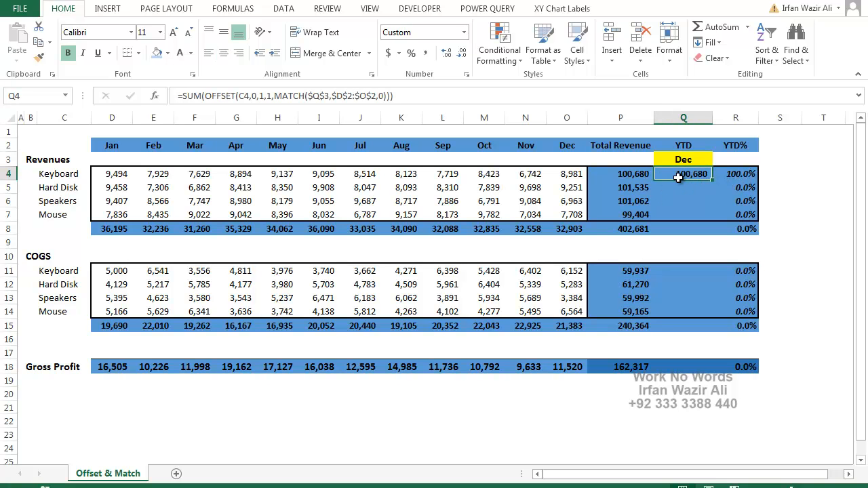
drag(712, 180, 709, 231)
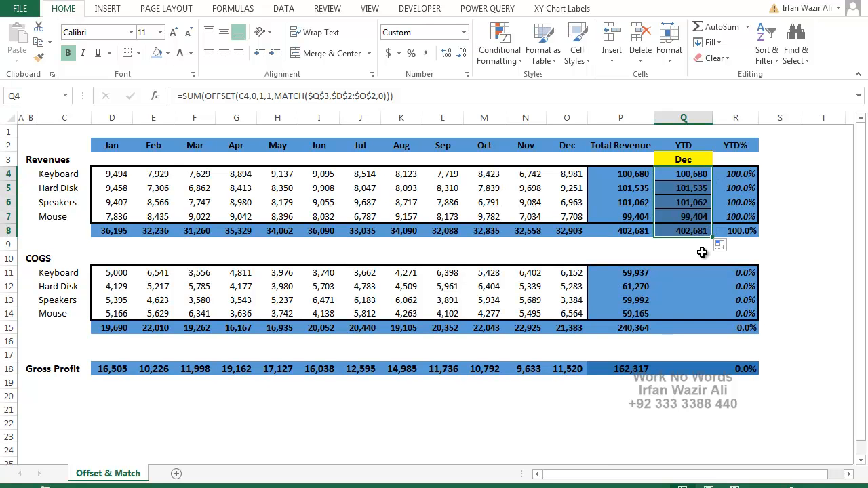
click(702, 233)
key(ctrl+c)
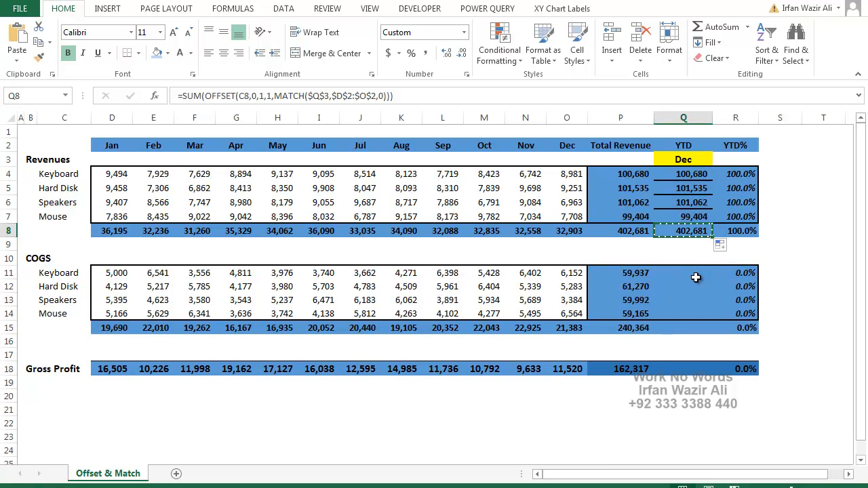
drag(692, 270, 693, 329)
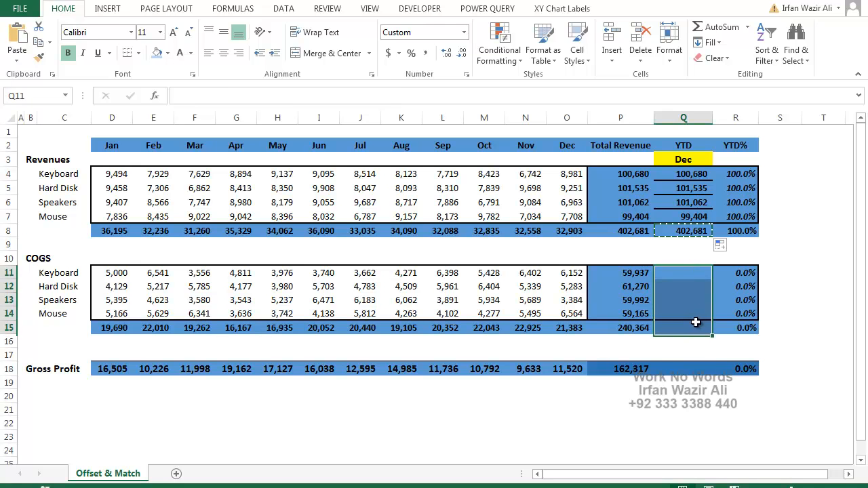
key(ctrl+v)
key(Escape)
Compare the Keyboard COGS YTD value in Q11 with its total in P11.
click(794, 275)
click(681, 275)
click(642, 275)
click(672, 277)
click(638, 274)
click(674, 277)
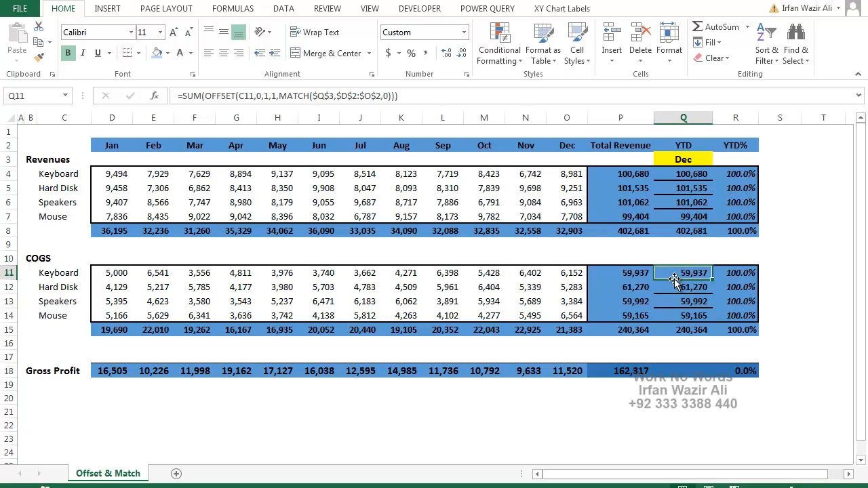
Change the YTD month in Q3 to Mar to test the revenue and COGS YTD formulas.
click(695, 160)
click(718, 159)
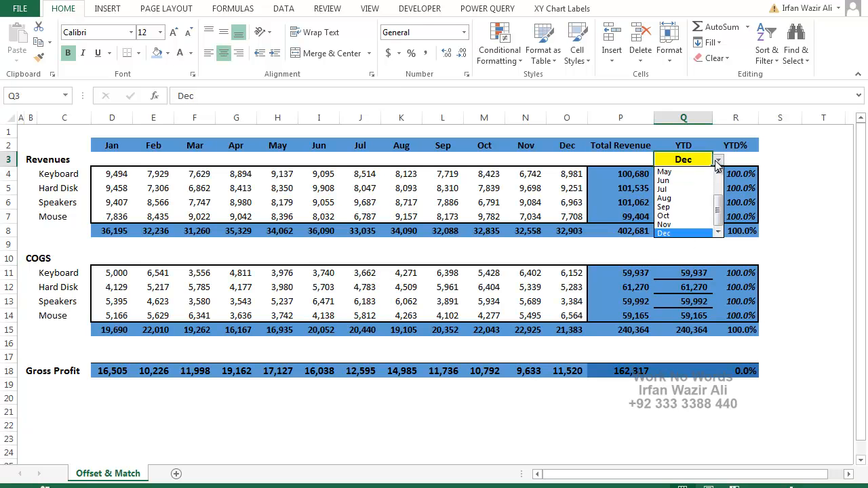
scroll(688, 190, up, 2)
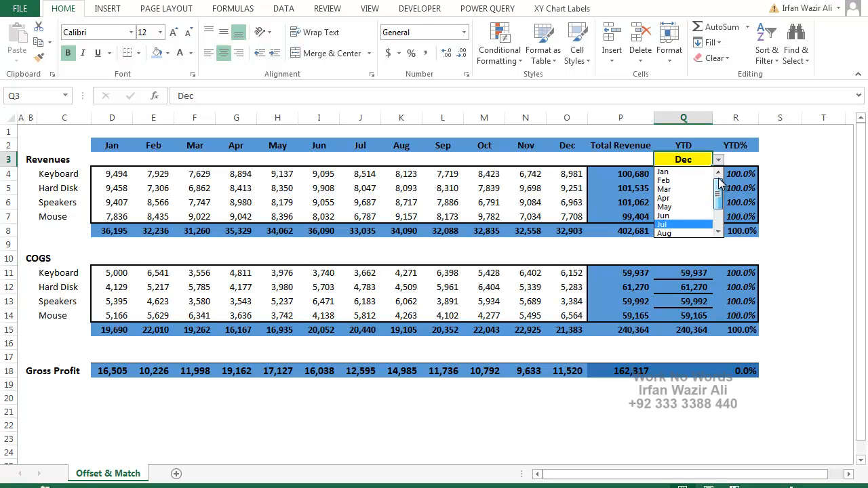
click(688, 189)
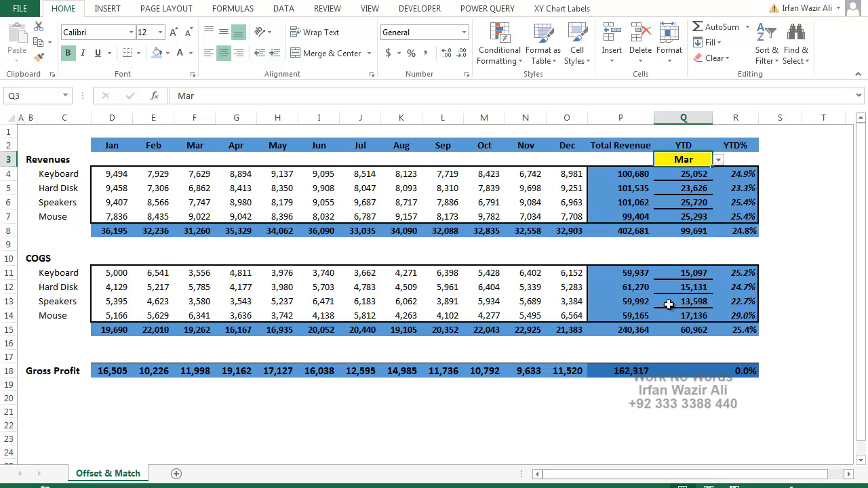
Copy the YTD formula from the COGS total in Q15 to the Gross Profit row in Q18.
click(698, 334)
key(ctrl+c)
click(698, 369)
key(ctrl+v)
key(Escape)
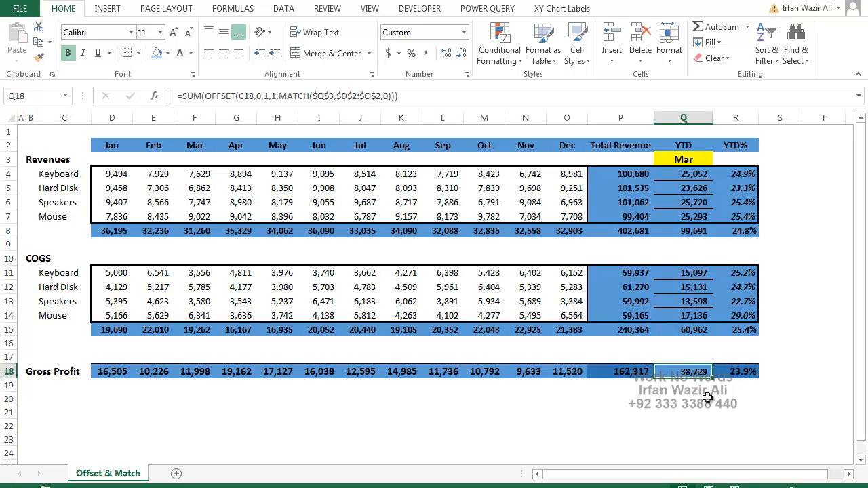
Test all YTD and YTD% figures by changing the month in Q3 to Jun, Sep and finally Dec.
click(703, 160)
click(718, 160)
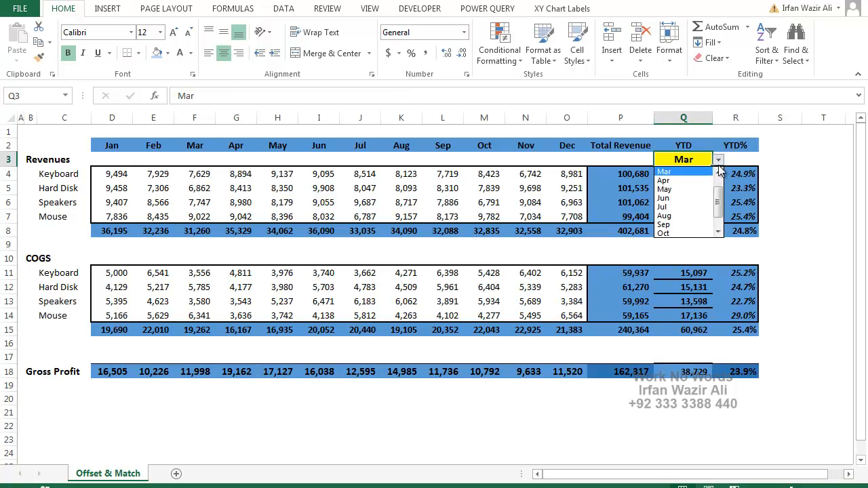
click(696, 198)
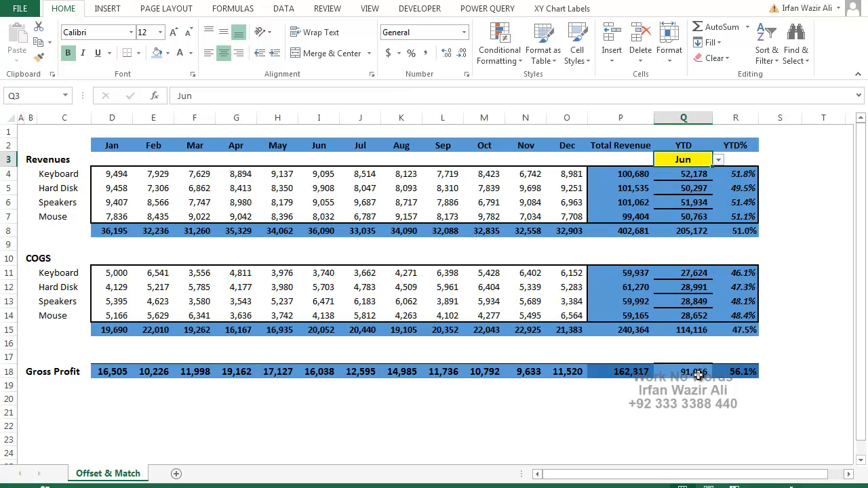
click(719, 160)
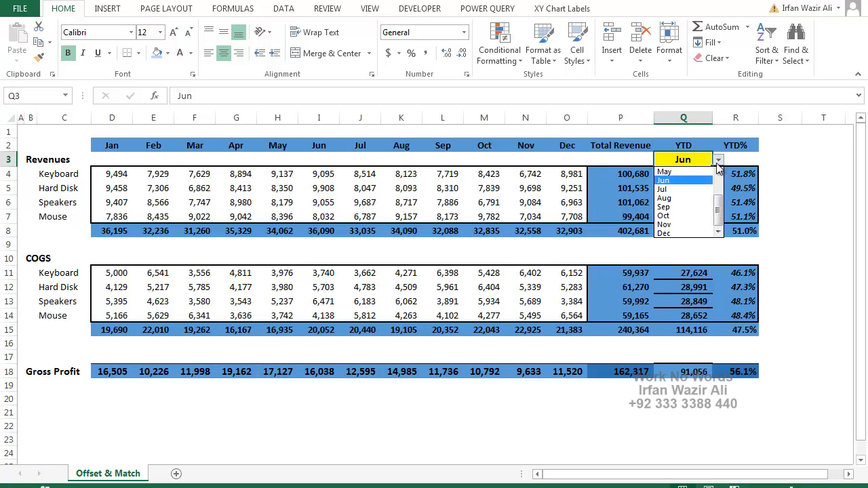
click(703, 207)
click(739, 230)
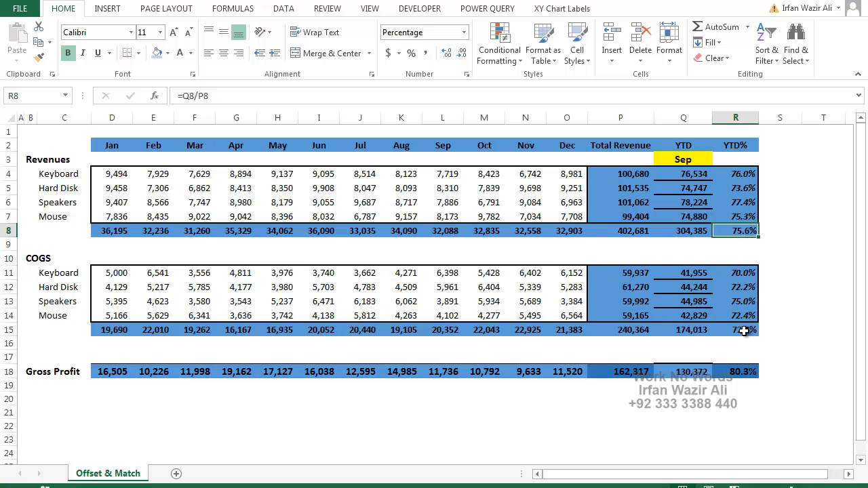
click(752, 331)
click(698, 161)
click(719, 160)
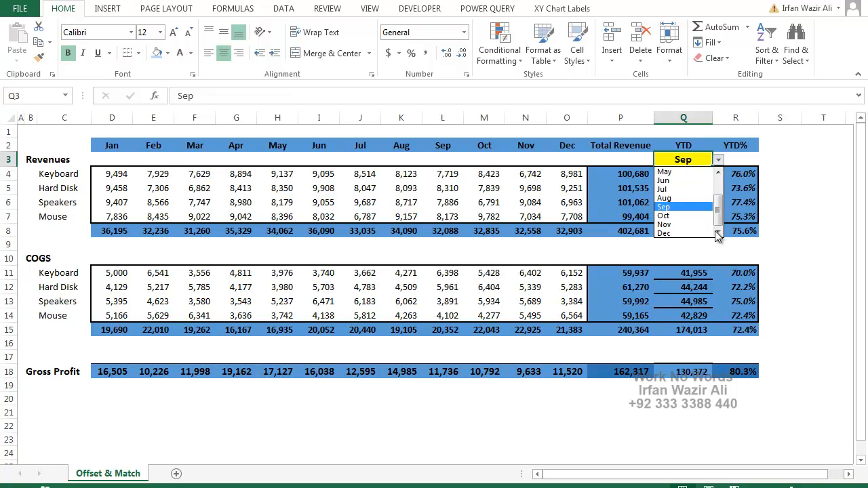
click(681, 233)
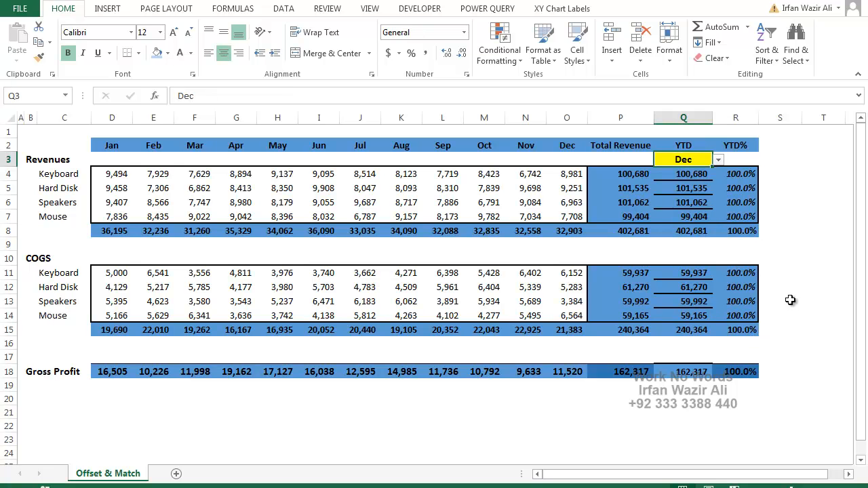
Open the Keyboard revenue's YTD formula in Q4 to examine its arguments.
double_click(682, 175)
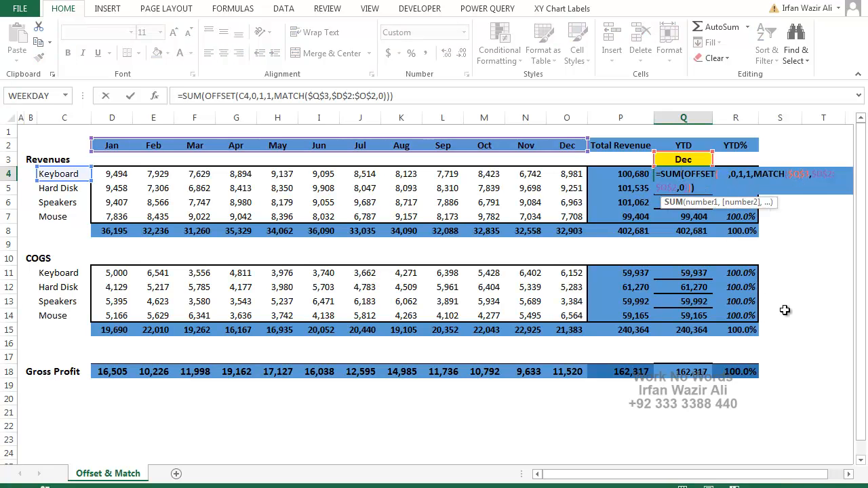